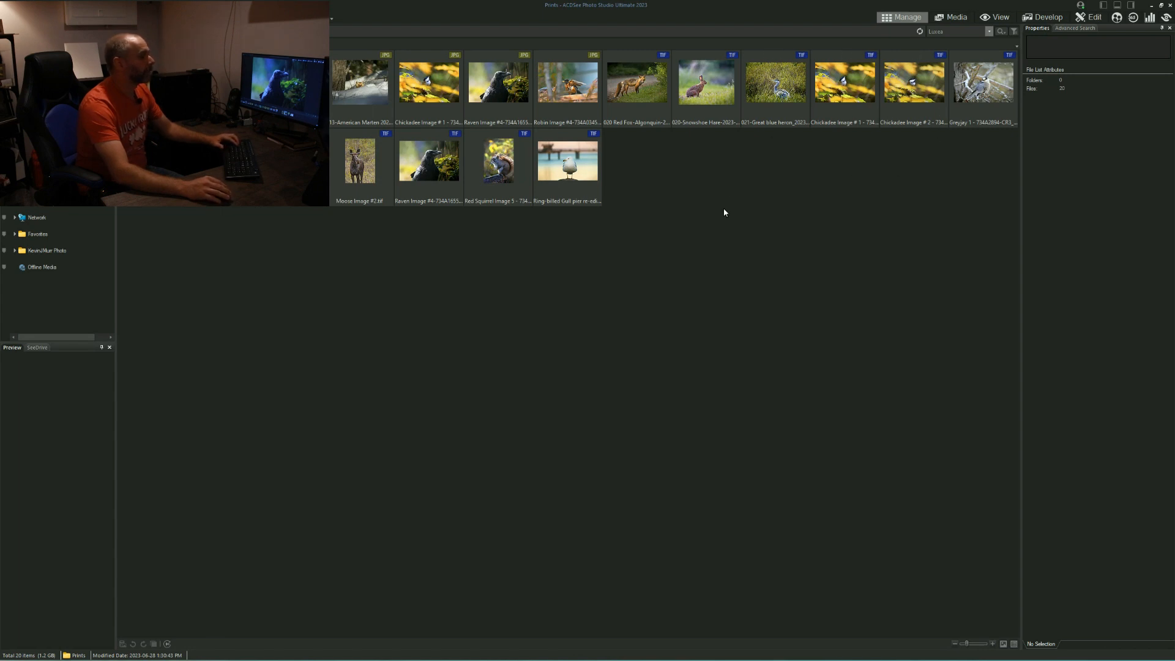
Step: Open the great blue heron TIF in the viewer and bring up its print setup
left_click(786, 91)
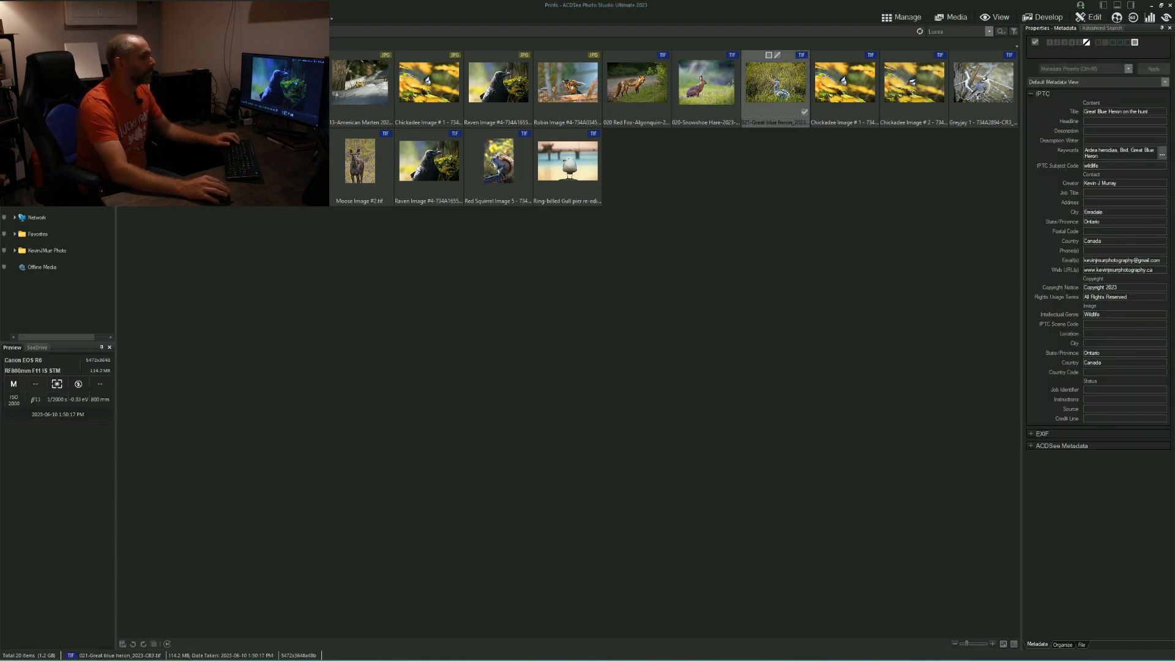
double_click(786, 91)
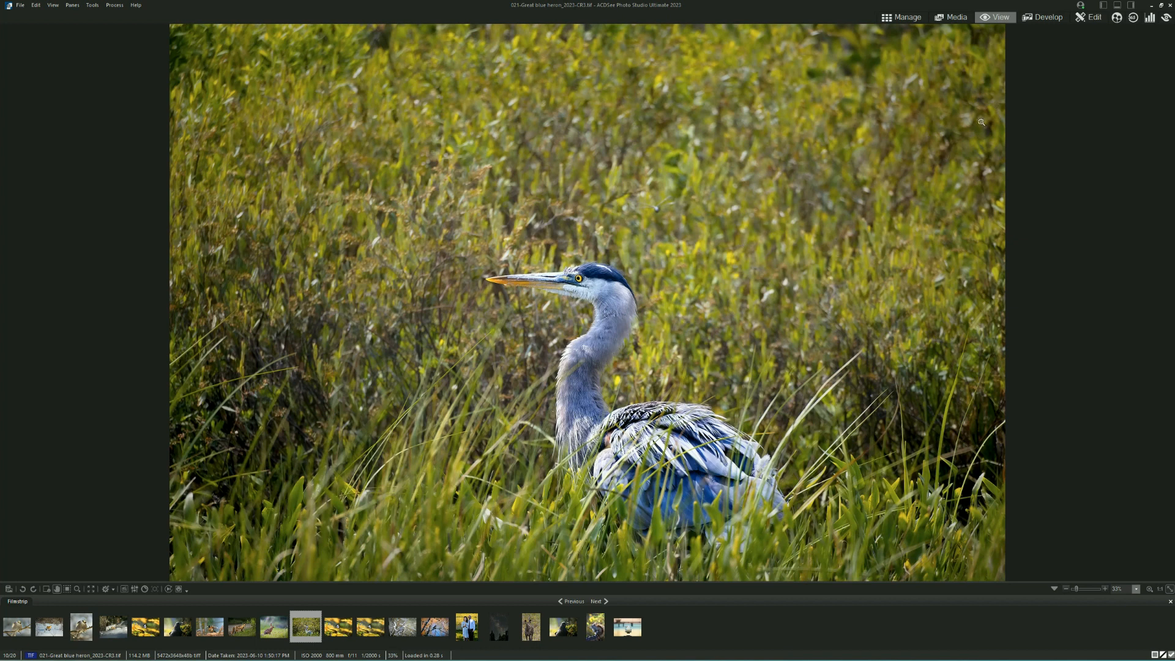
left_click(22, 5)
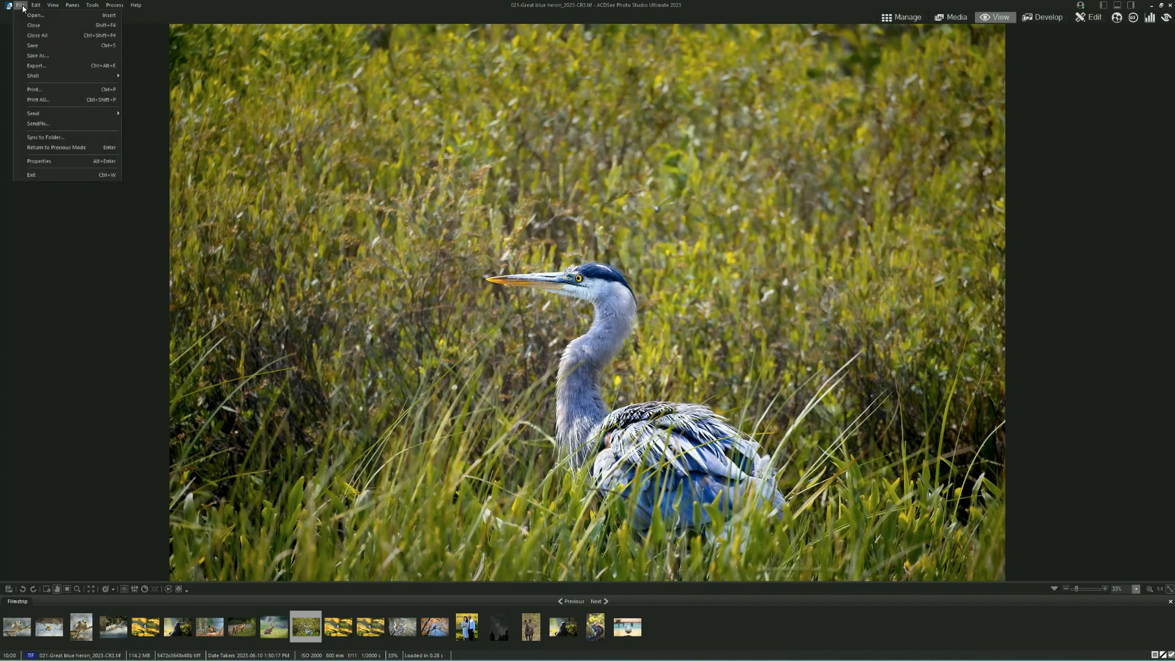
left_click(52, 90)
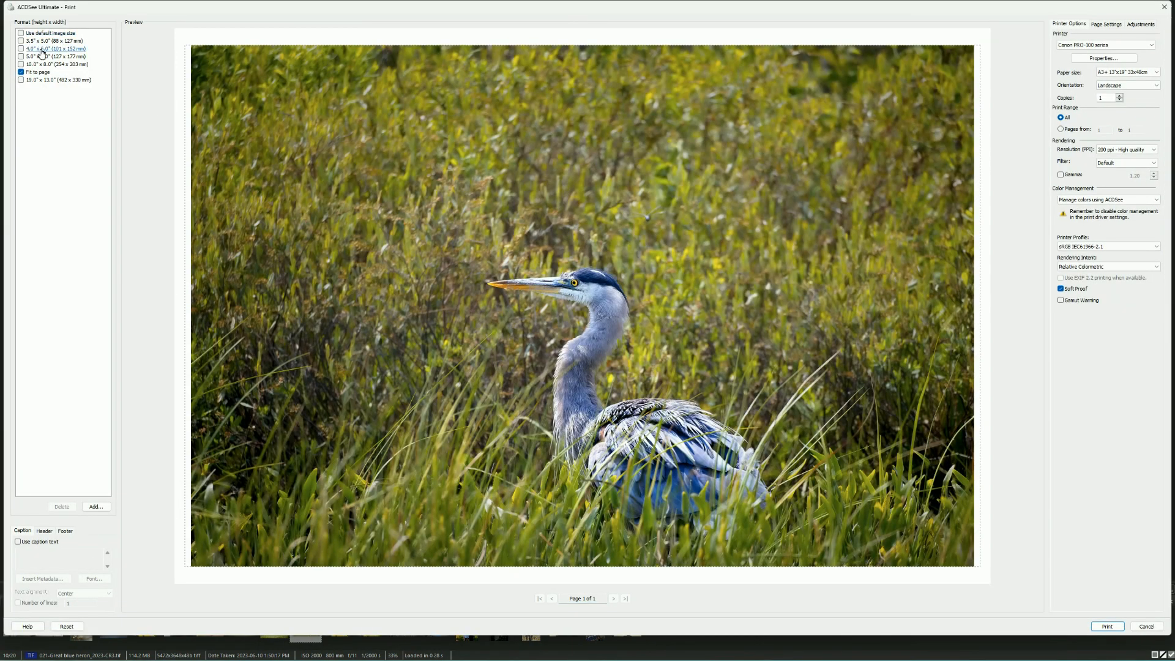
Step: Set the print format to Fit to page, with colors managed by ACDSee and the sRGB IEC61966-2.1 printer profile
left_click(21, 80)
left_click(21, 72)
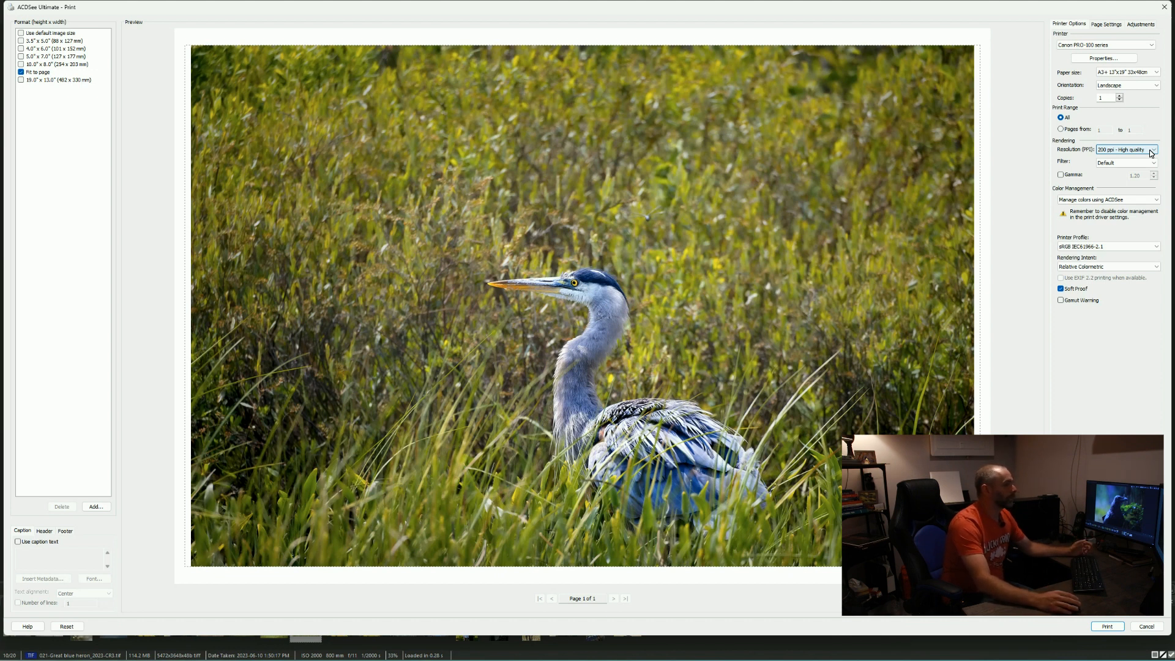
left_click(1157, 200)
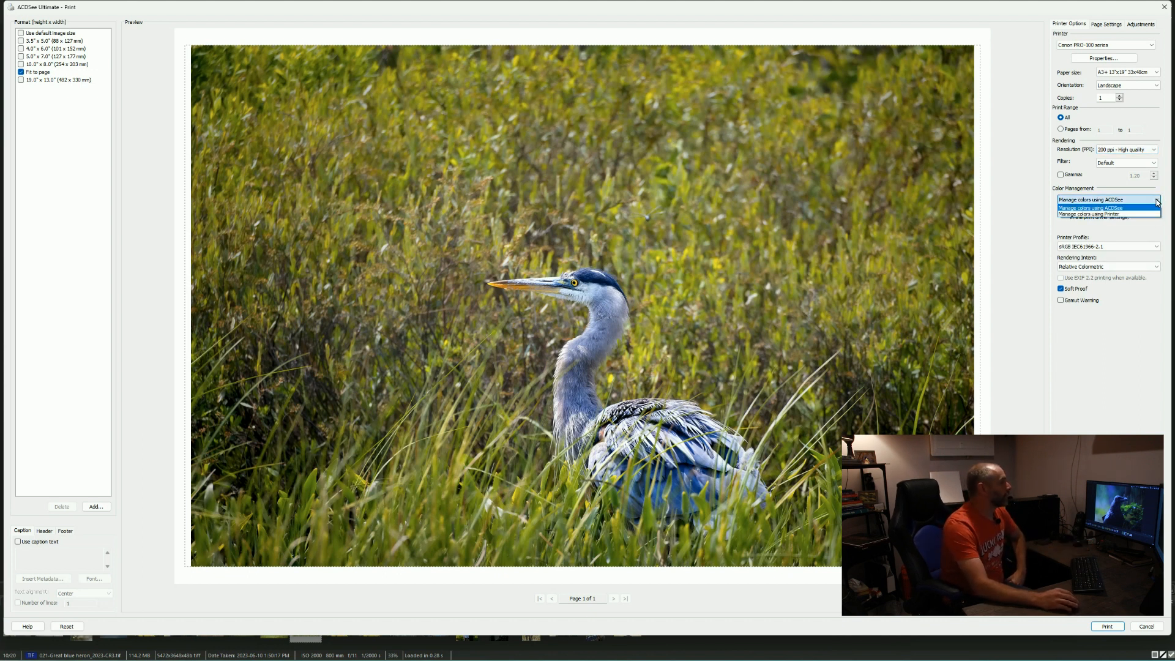
left_click(1157, 201)
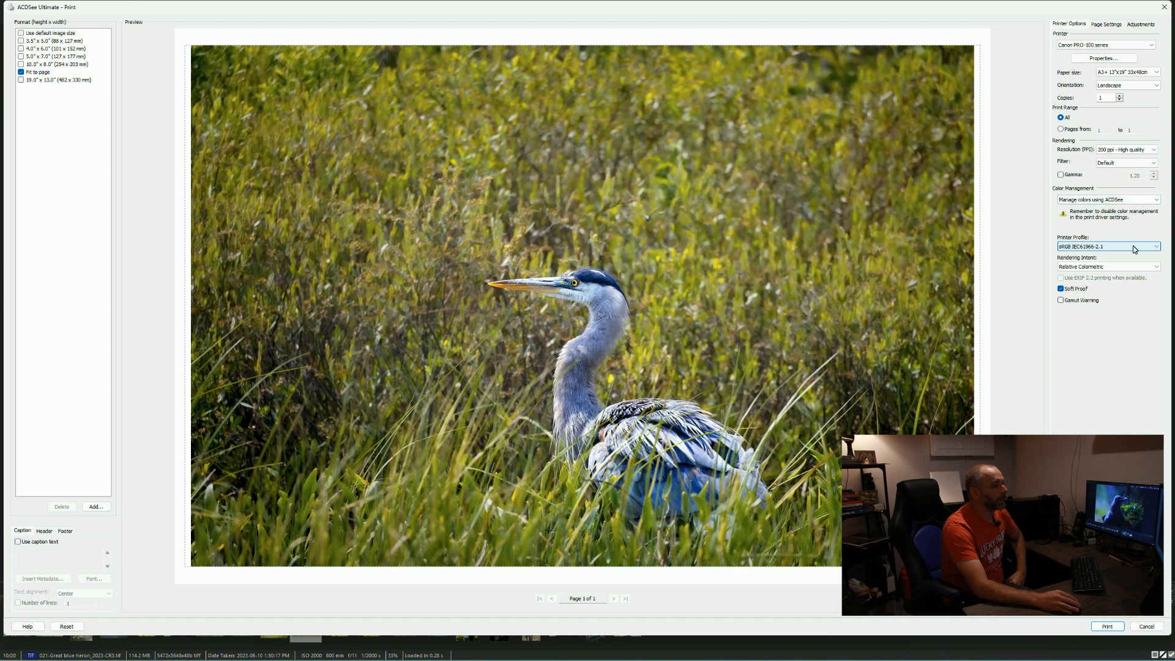
left_click(1155, 247)
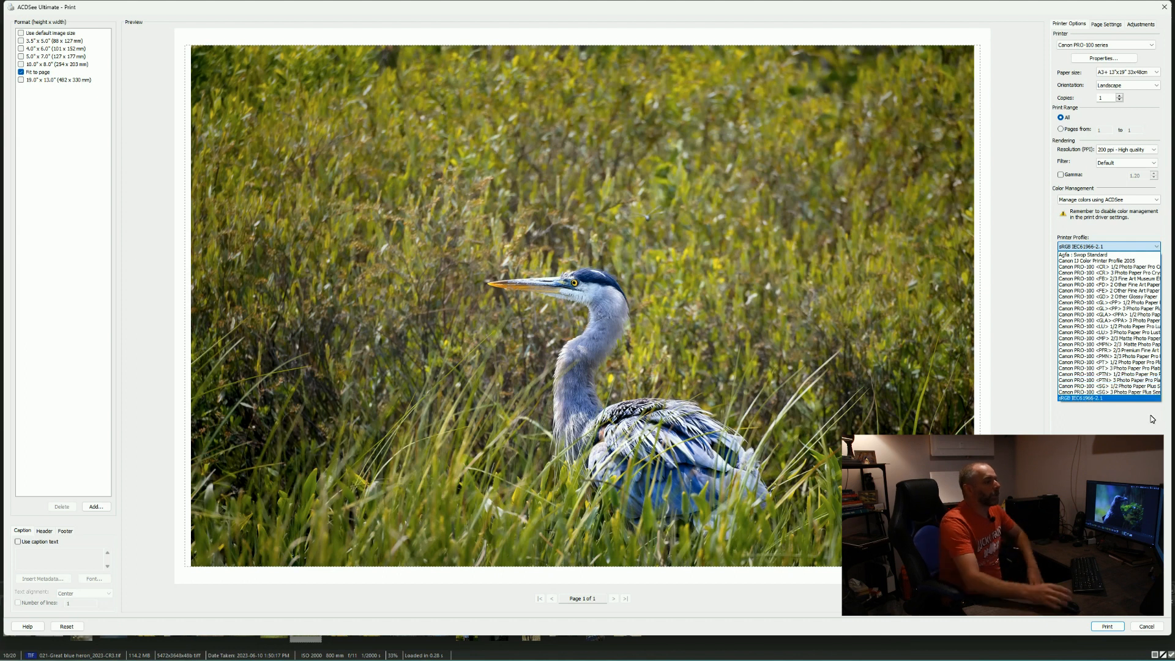
left_click(1086, 399)
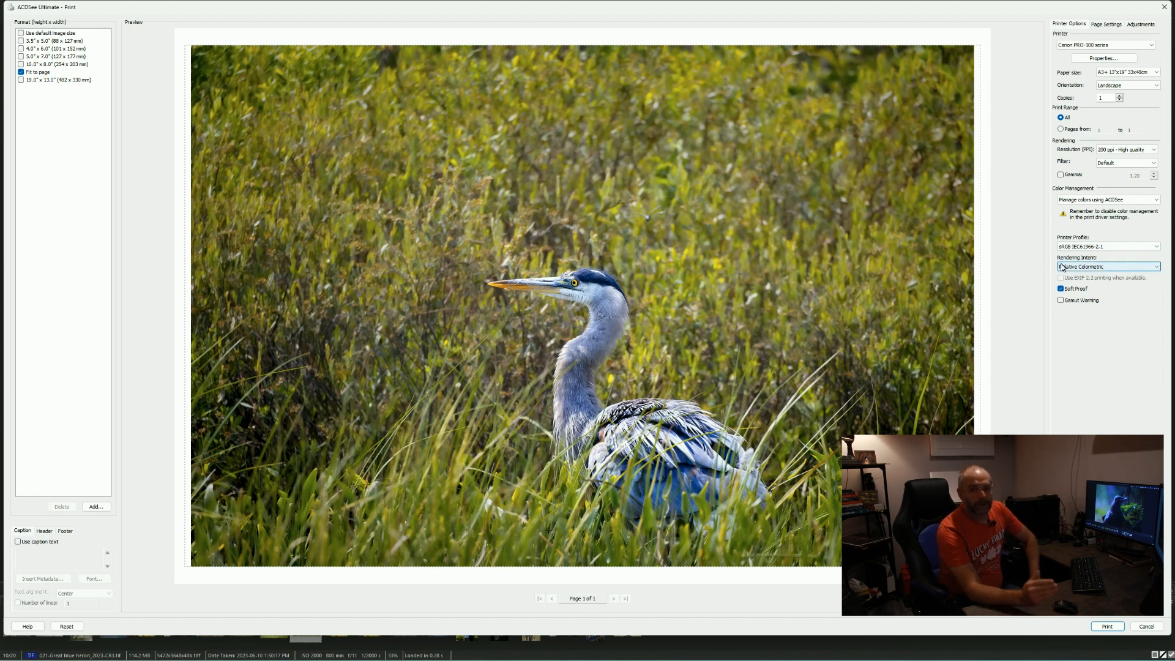
Step: Set the top, bottom, left and right page margins to 5
left_click(1108, 25)
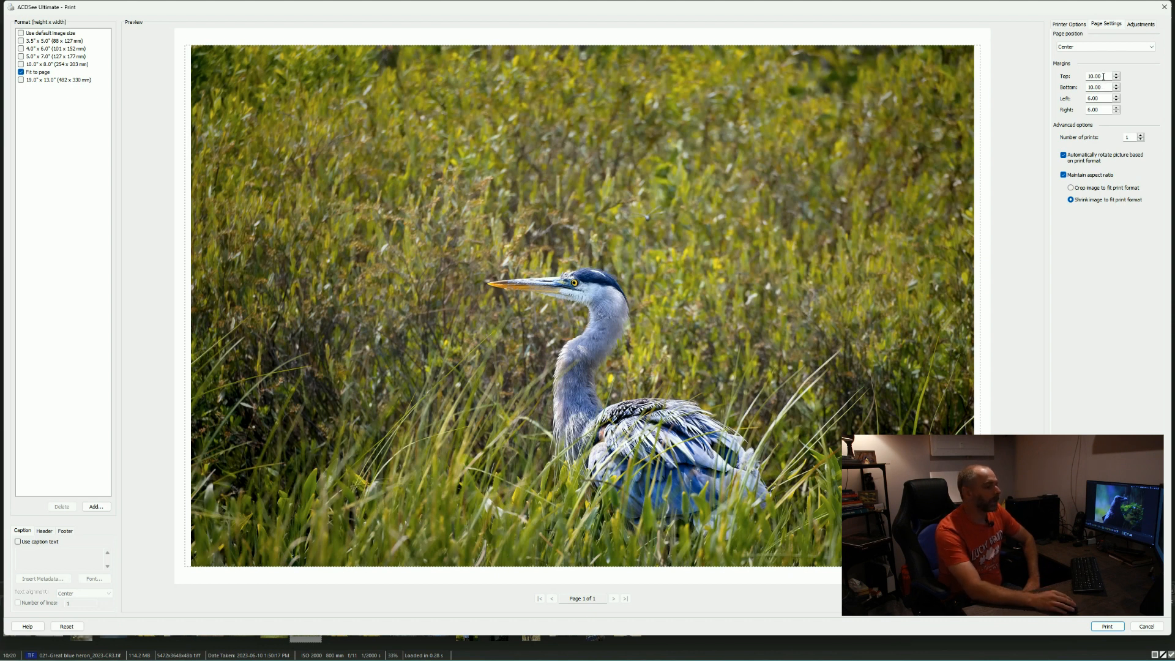
left_click_drag(1104, 76, 1085, 73)
type("5.")
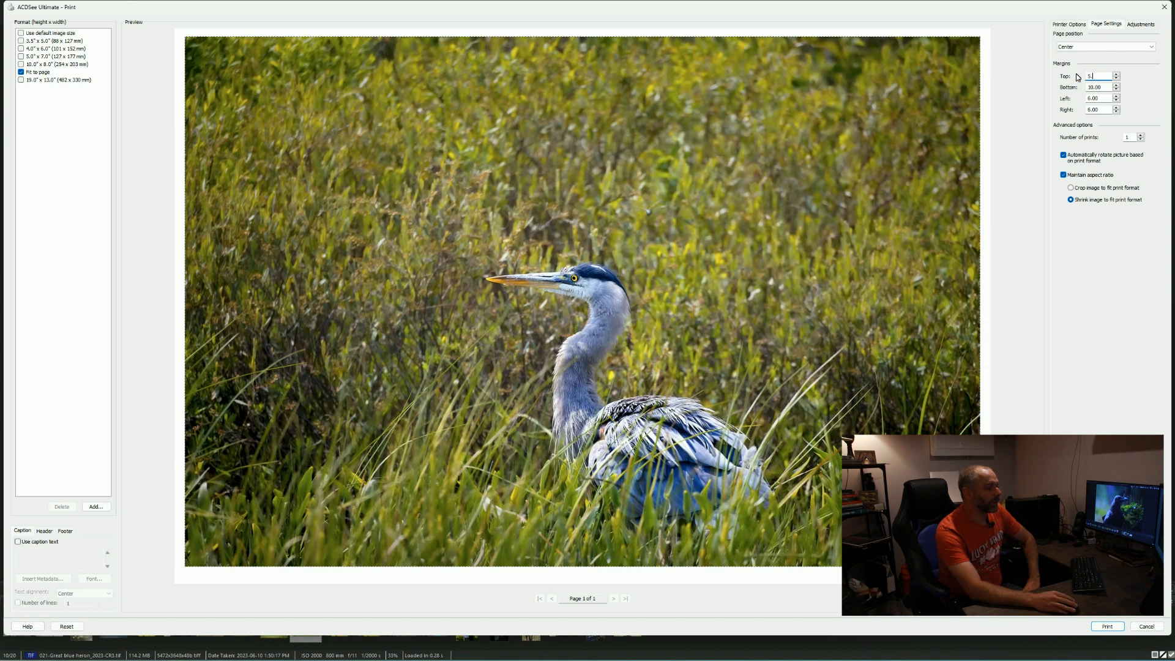
left_click_drag(1111, 87, 1088, 109)
type("555")
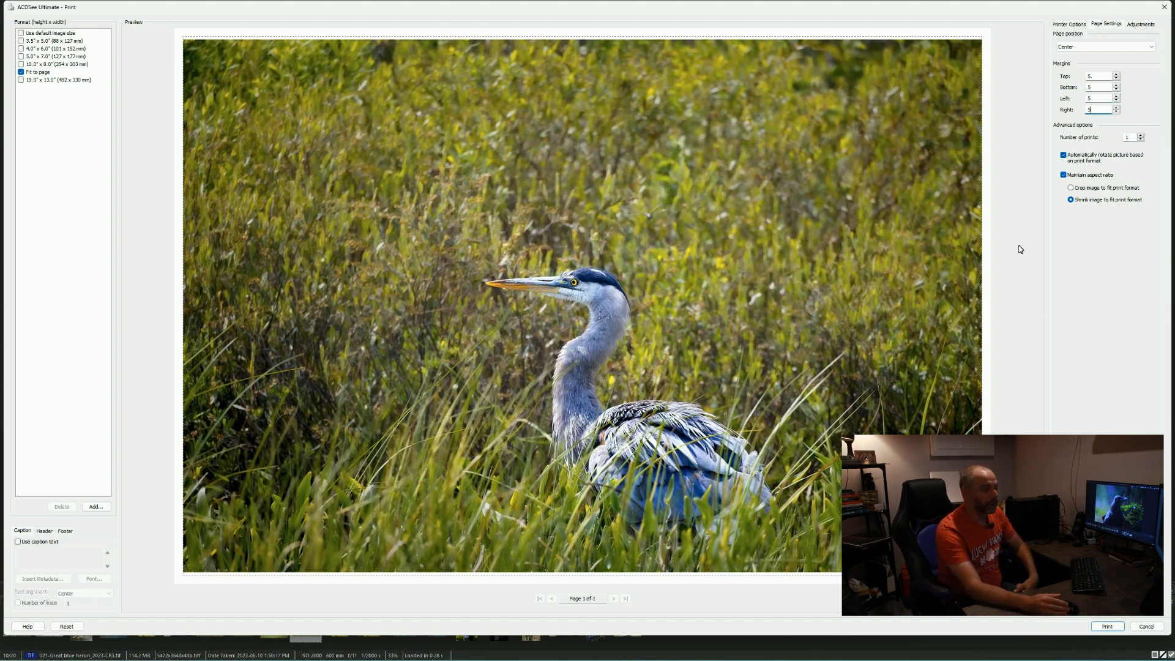
Step: Set all four page margins to 10
double_click(1095, 76)
type("10")
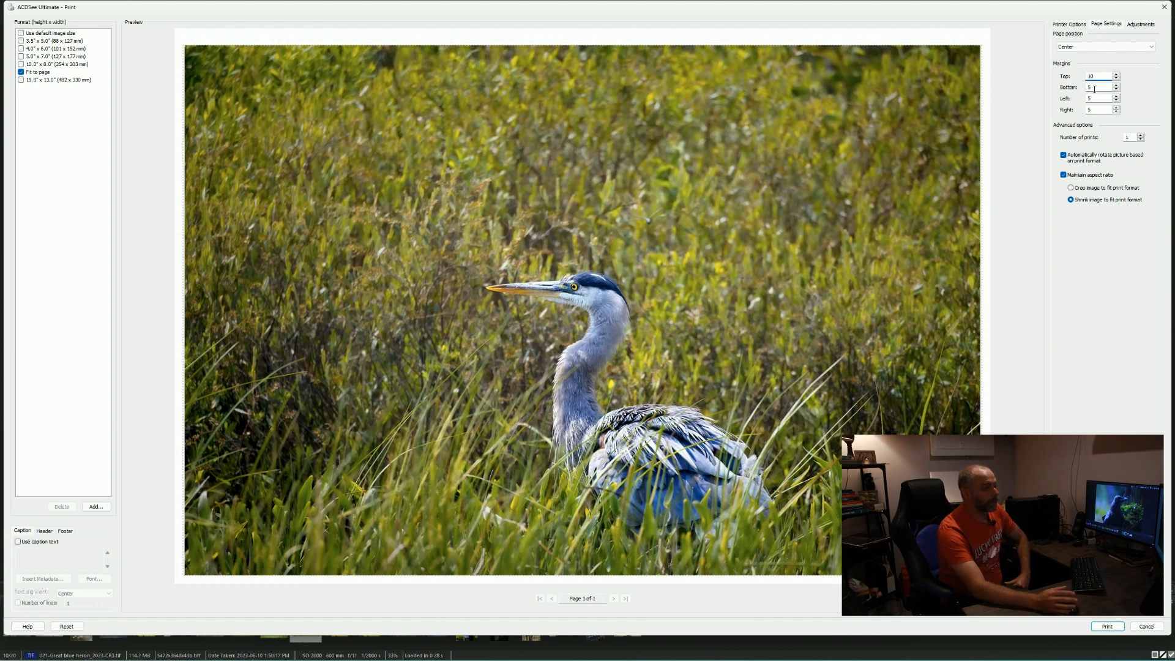
double_click(1095, 88)
type("10")
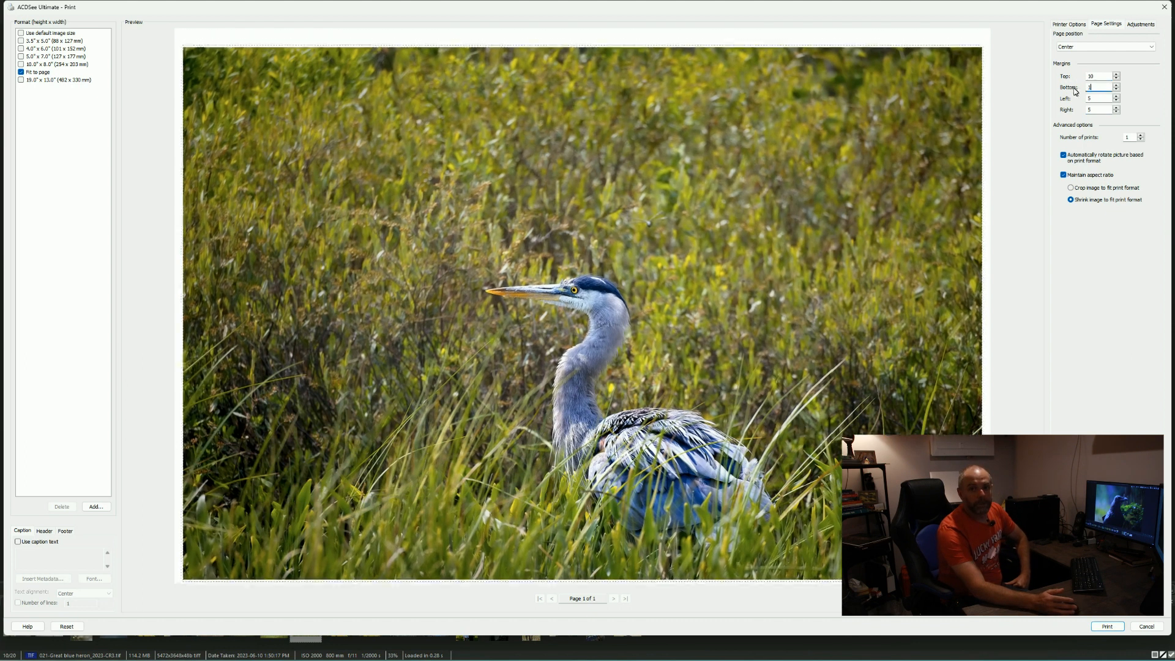
double_click(1095, 99)
type("10")
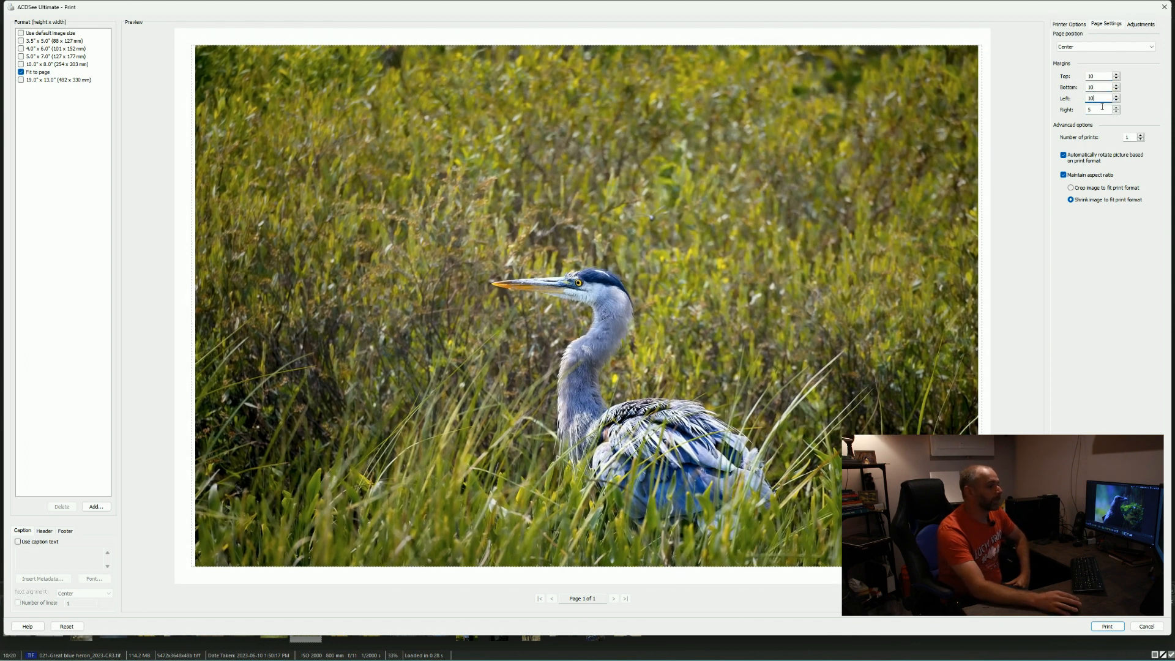
key("Tab")
type("10")
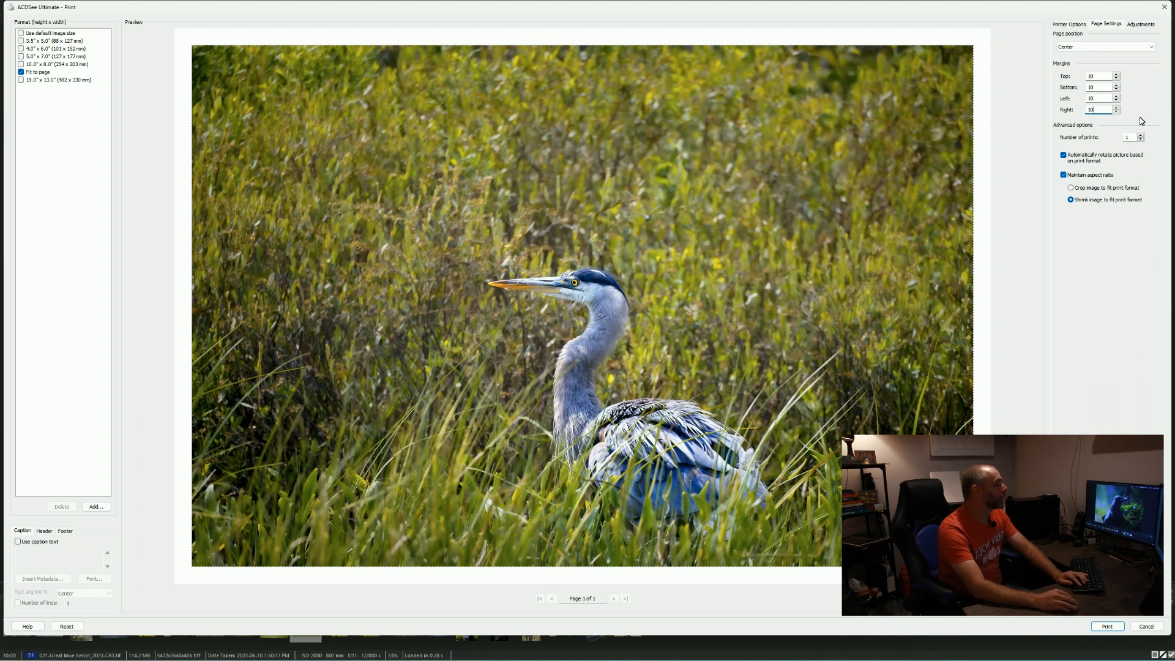
Step: Raise the print's sharpness adjustment to 45 and check its contrast and exposure adjustments
left_click(1142, 26)
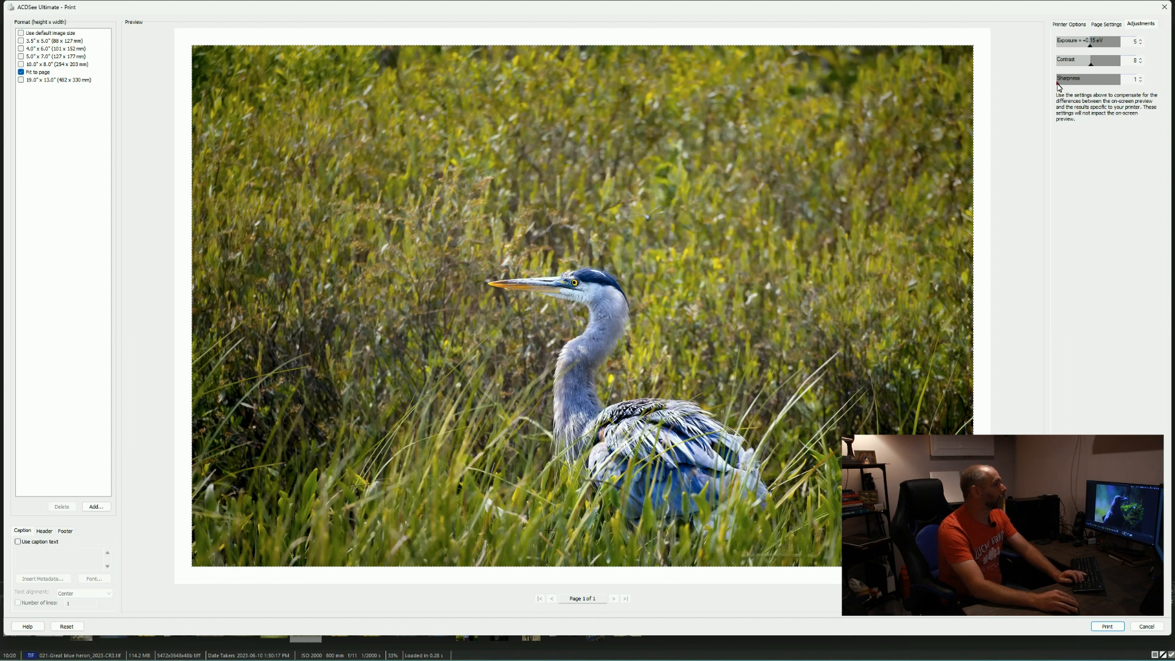
left_click_drag(1058, 86, 1095, 87)
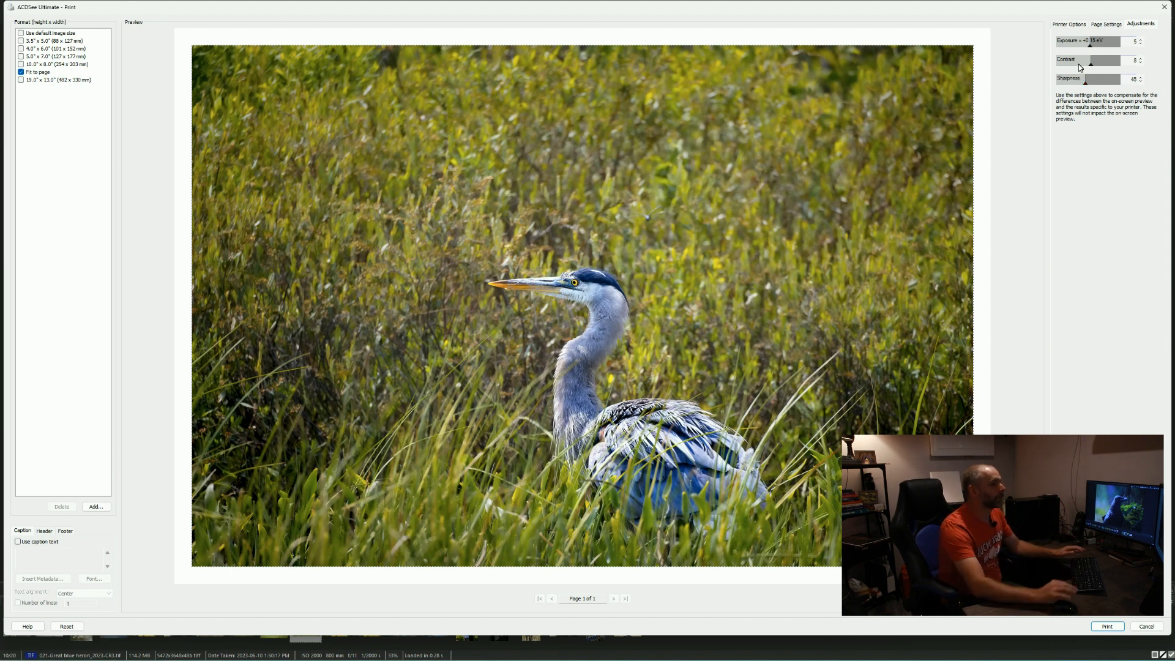
mouse_move(1088, 66)
left_mouse_down()
mouse_move(1041, 71)
mouse_move(1102, 74)
mouse_move(1061, 75)
mouse_move(1090, 79)
left_mouse_up()
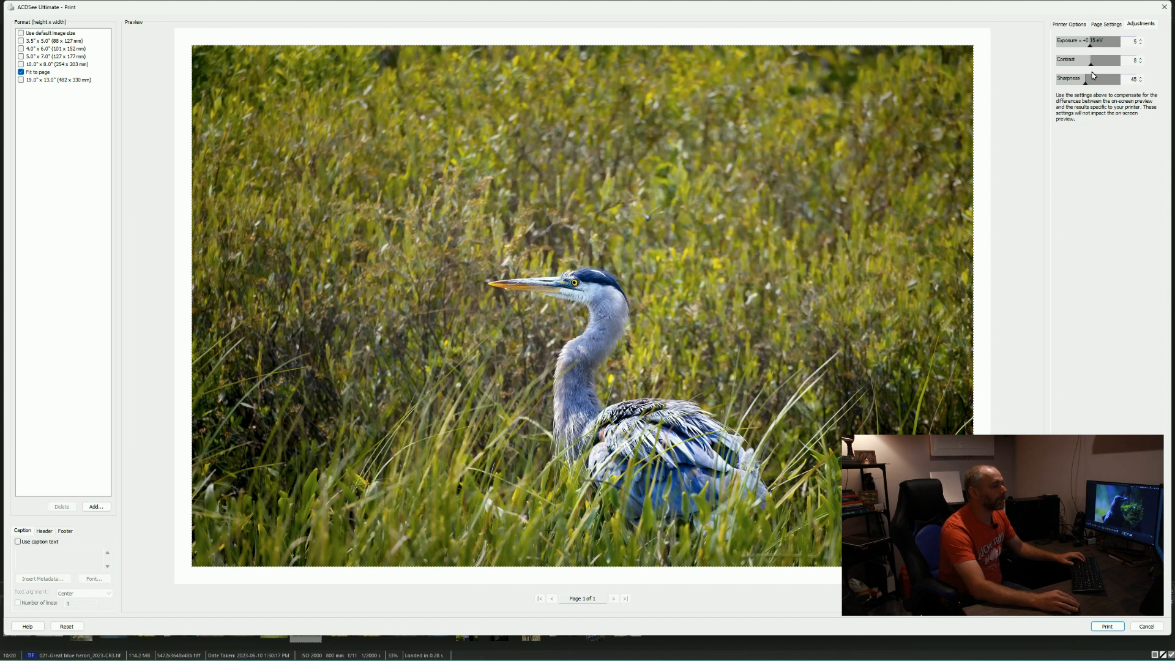
mouse_move(1091, 49)
left_mouse_down()
mouse_move(1069, 47)
mouse_move(1078, 65)
mouse_move(1099, 63)
left_mouse_up()
Step: In the Canon PRO-100 series properties, choose the Photo Printing preset and enable preview before printing
left_click(1069, 24)
left_click(1121, 60)
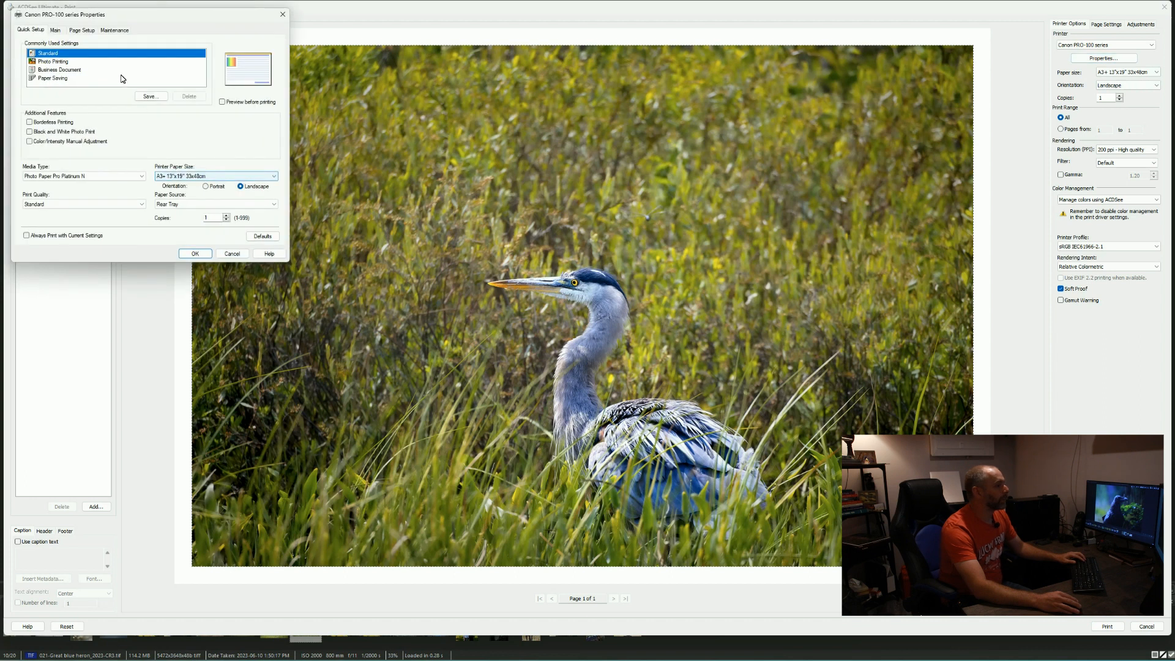
left_click(44, 63)
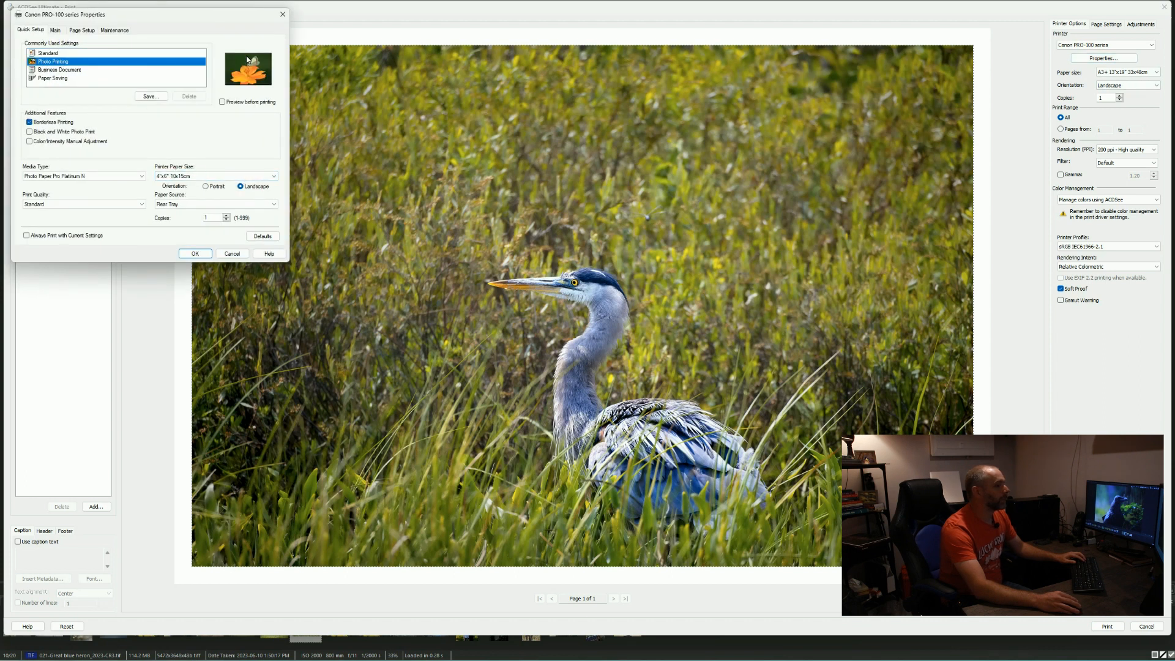
left_click(223, 102)
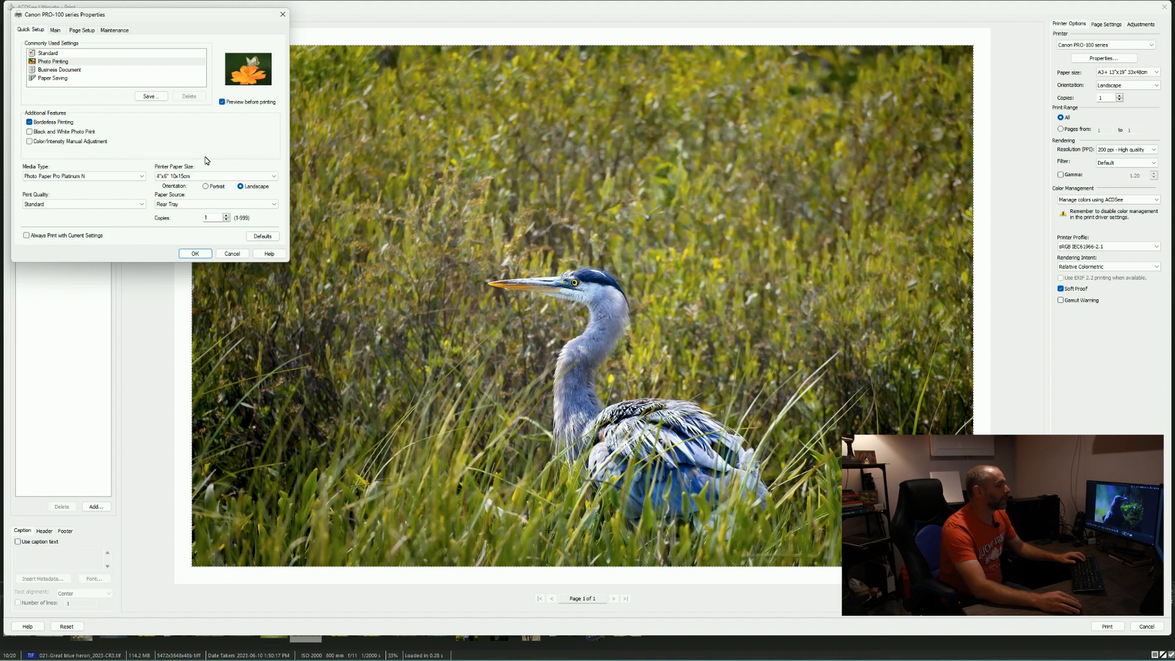
Step: Set the media type to Photo Paper Pro Luster and the printer paper size to A3+ 13"x19" 33x48cm, and accept the printer properties
left_click(140, 177)
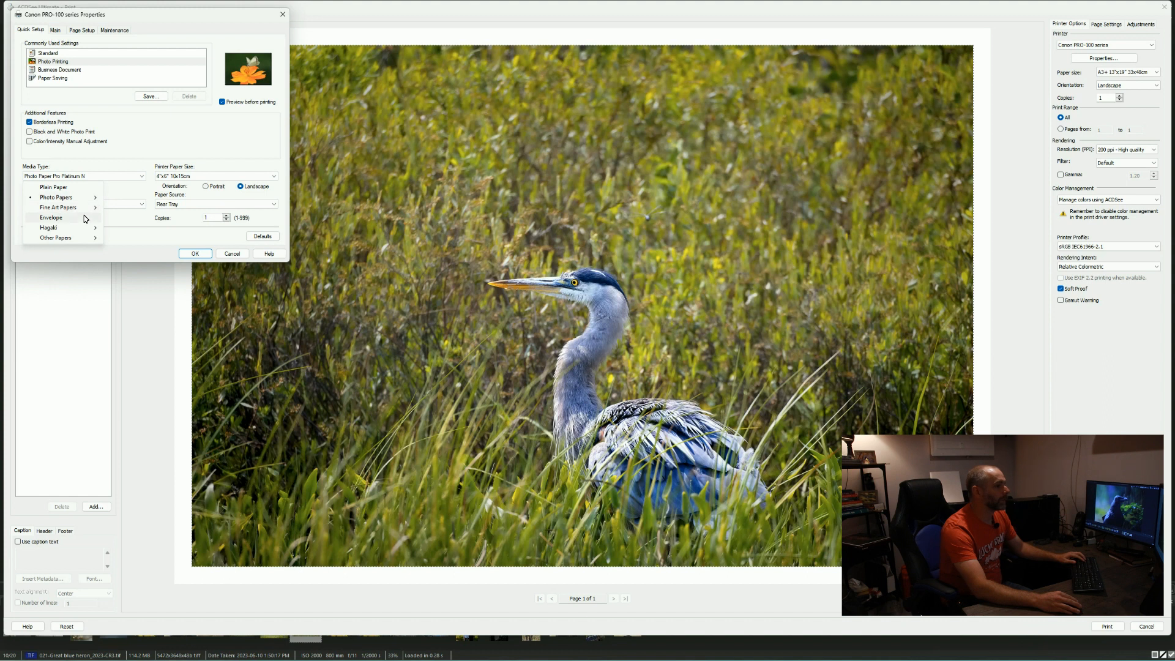
mouse_move(97, 199)
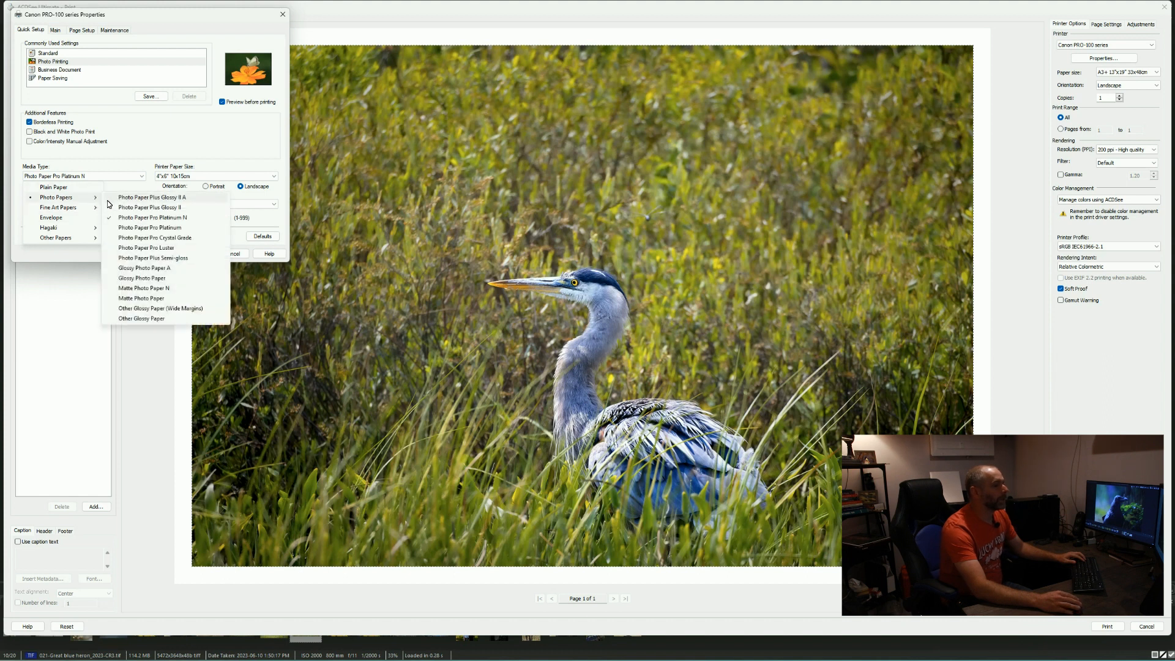
left_click(161, 248)
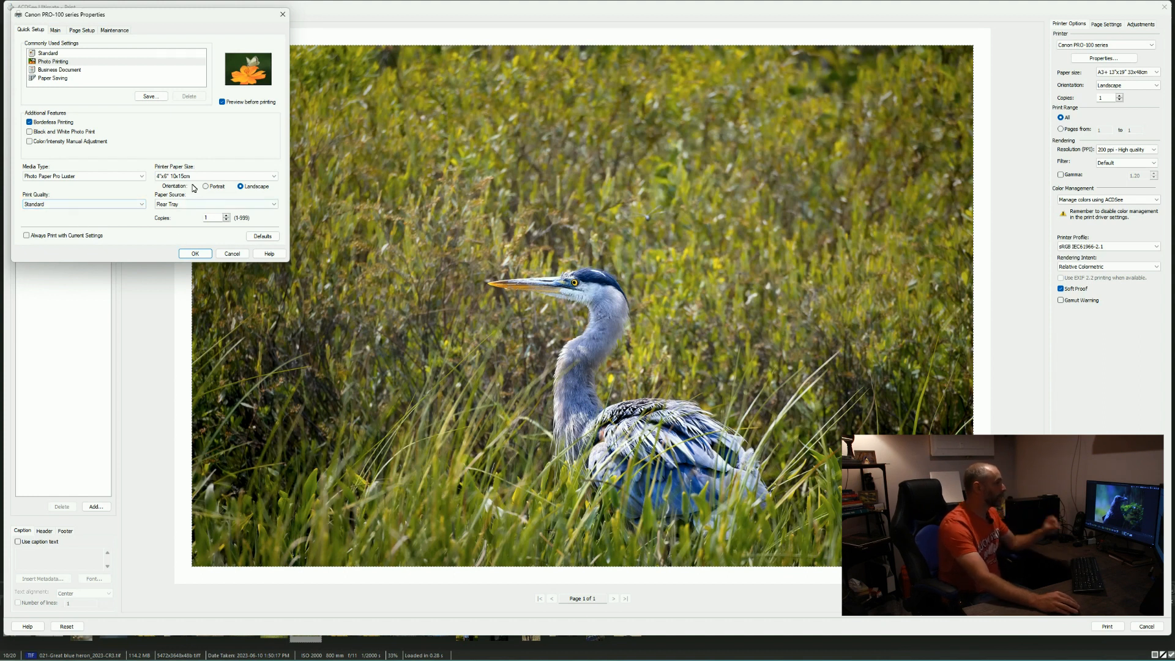
left_click(164, 177)
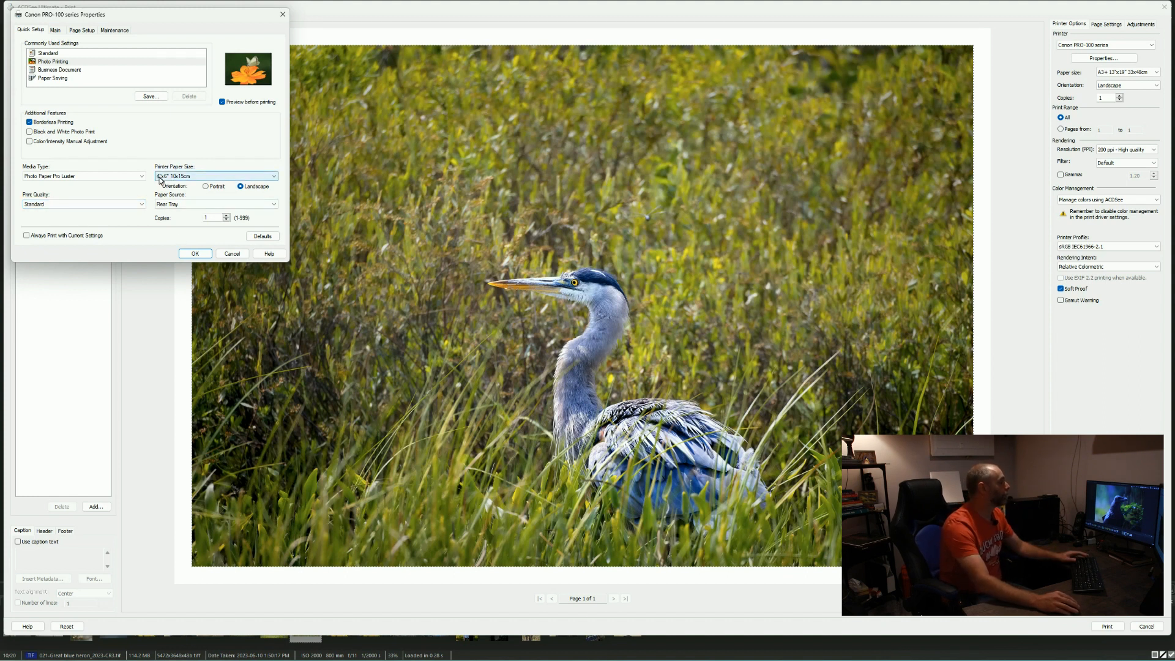
left_click(266, 177)
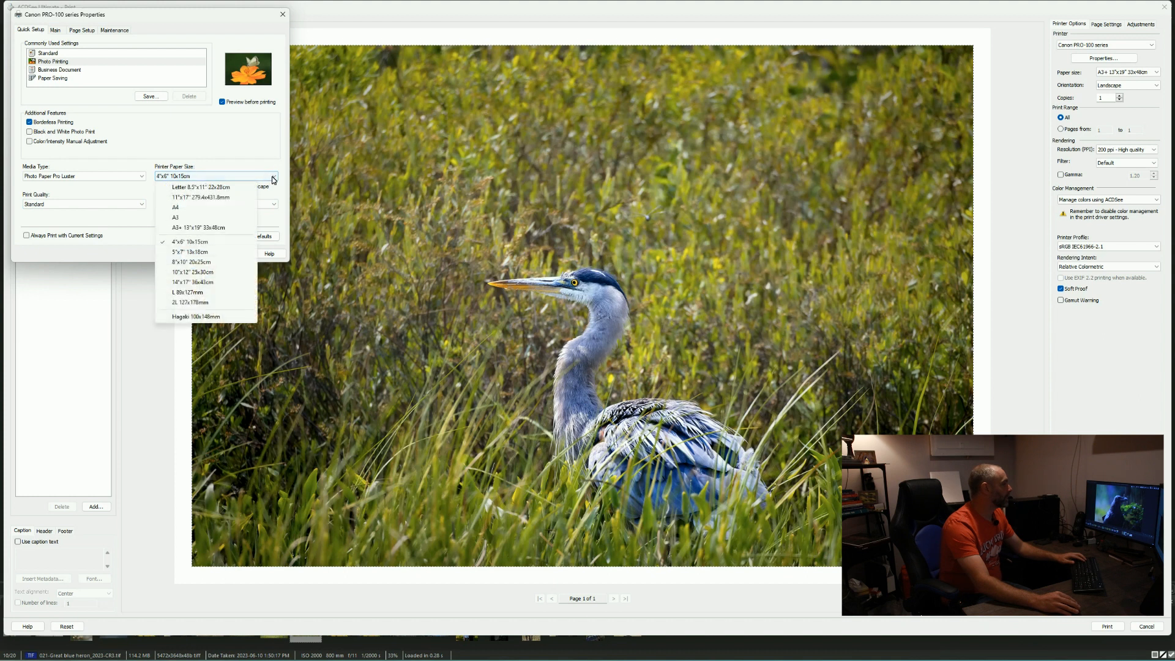
left_click(222, 227)
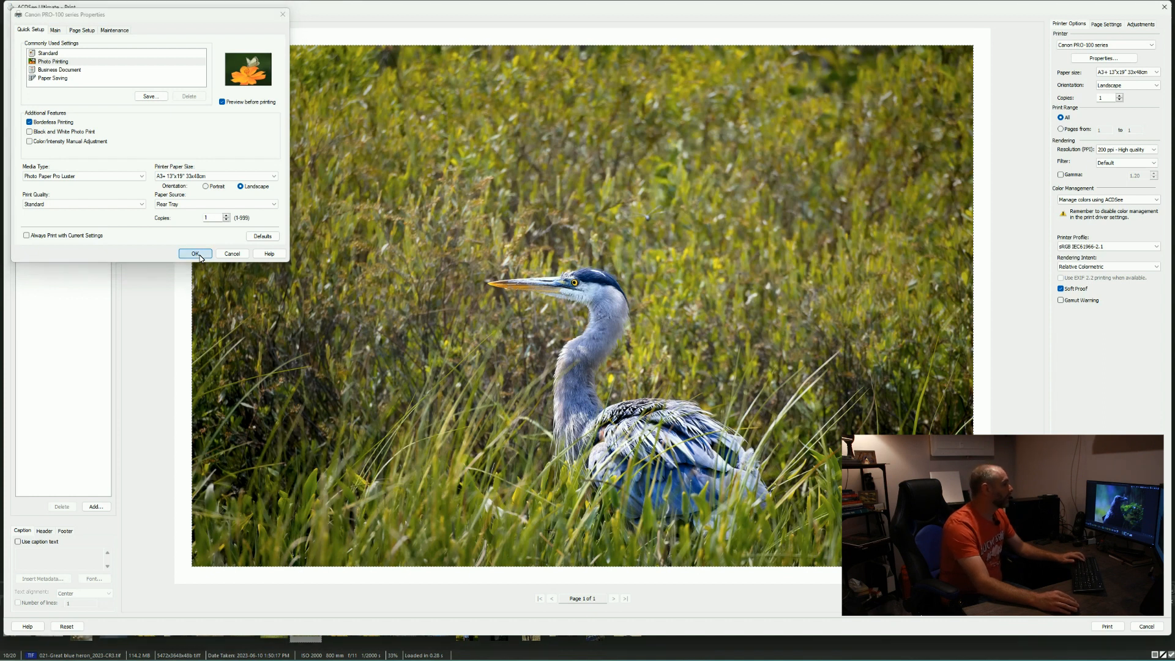
left_click(196, 254)
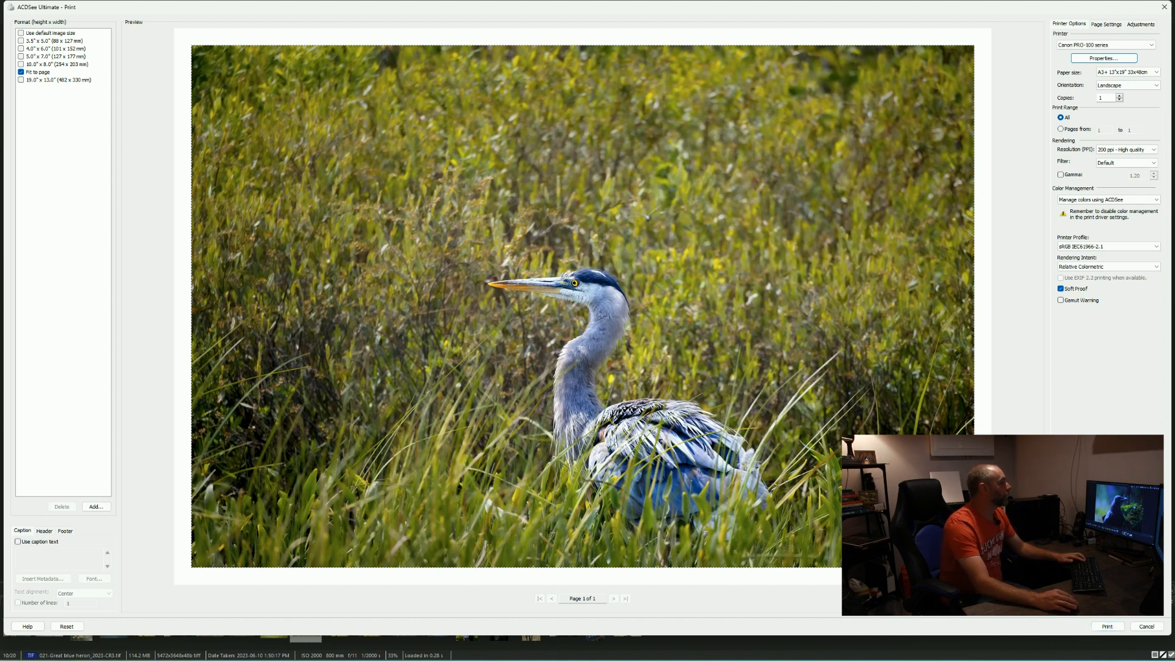
Step: Send the heron photo to the print preview and inspect it at 400%, 100% and whole-page zoom
left_click(1109, 626)
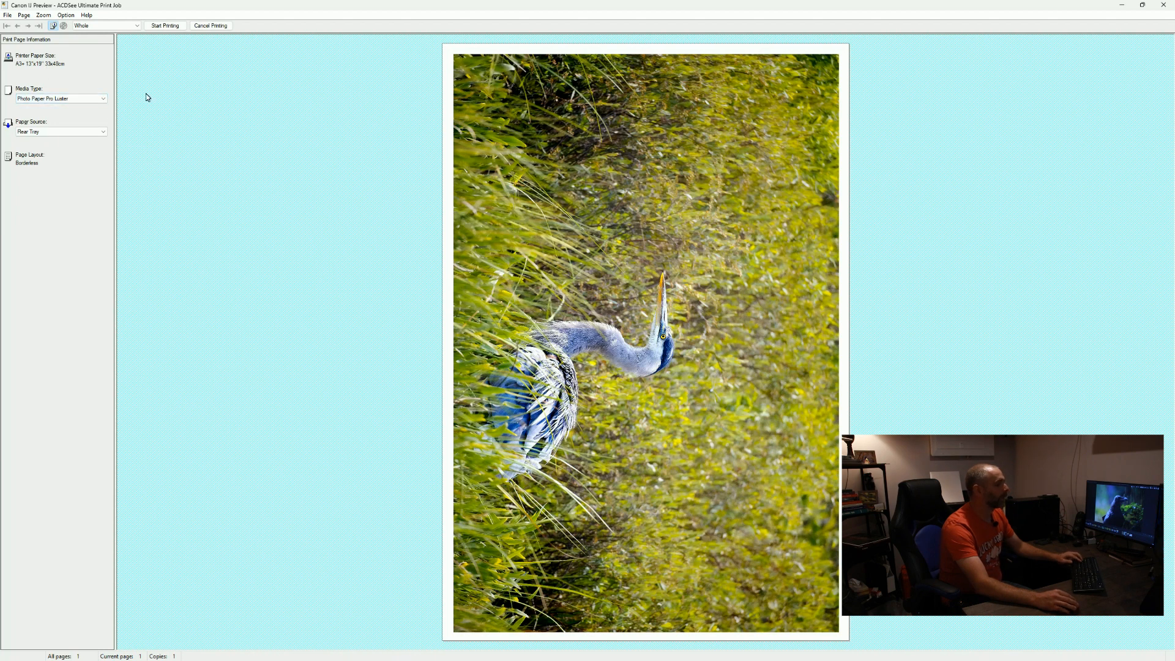
left_click(137, 25)
left_click(137, 26)
left_click(137, 26)
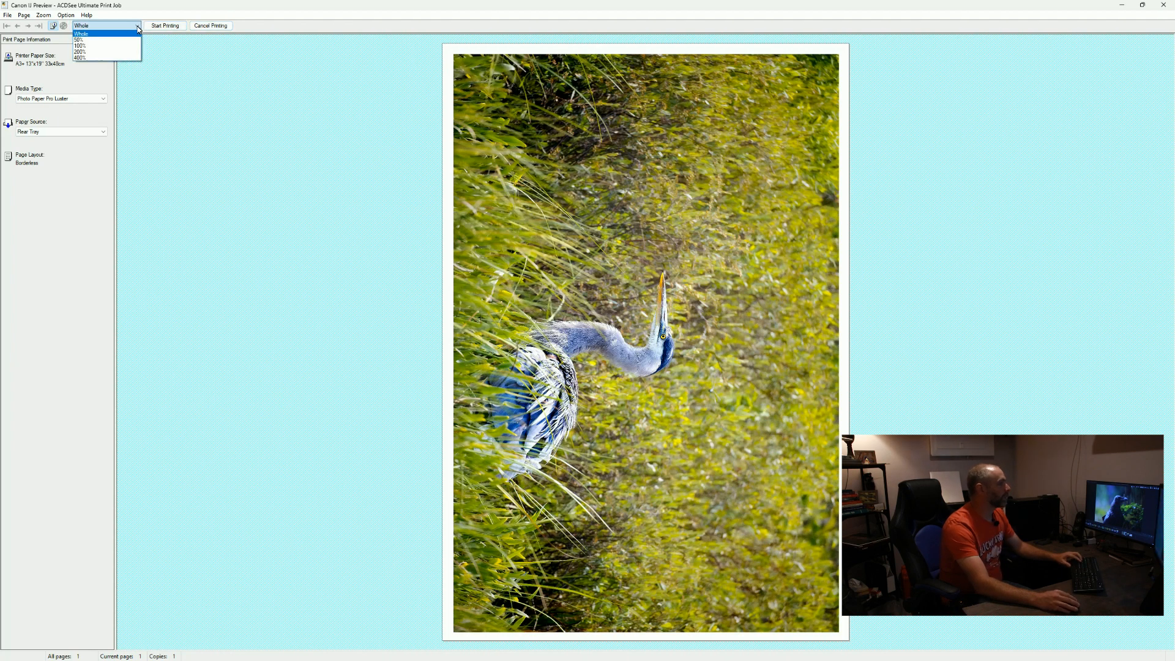
left_click(96, 58)
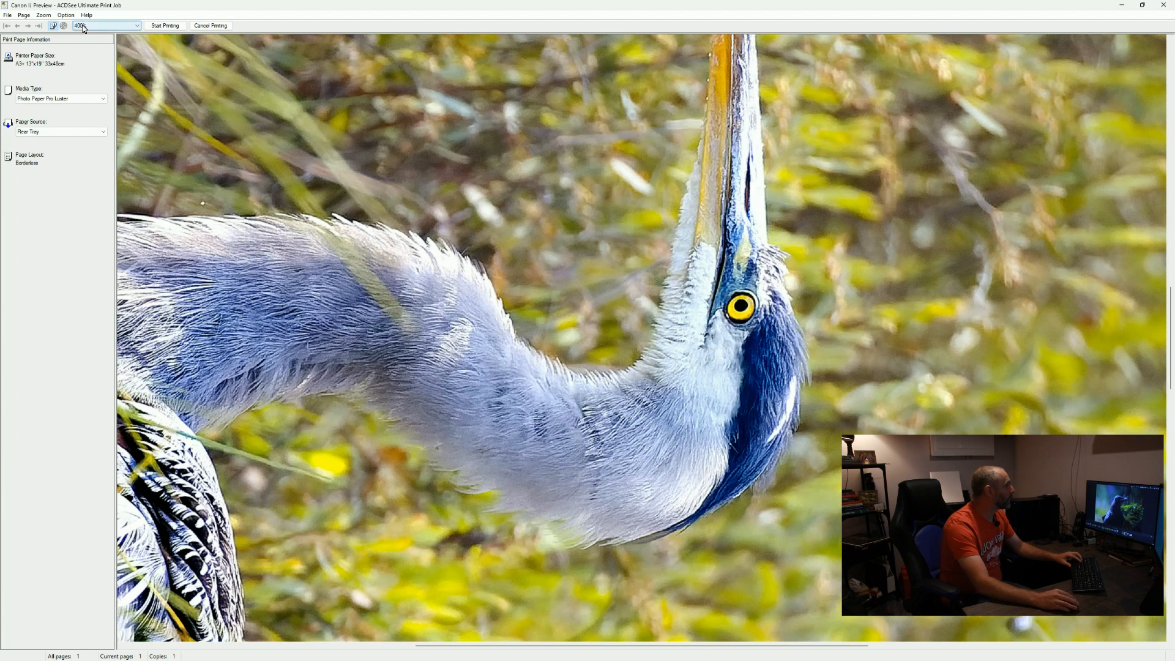
left_click(132, 28)
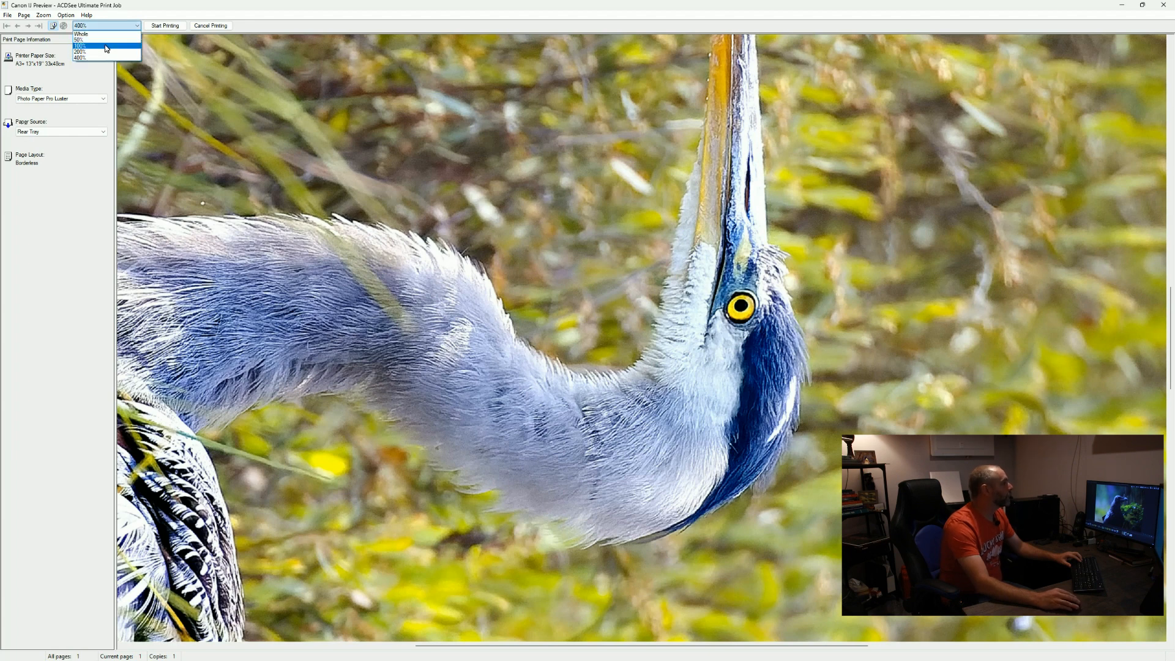
left_click(106, 49)
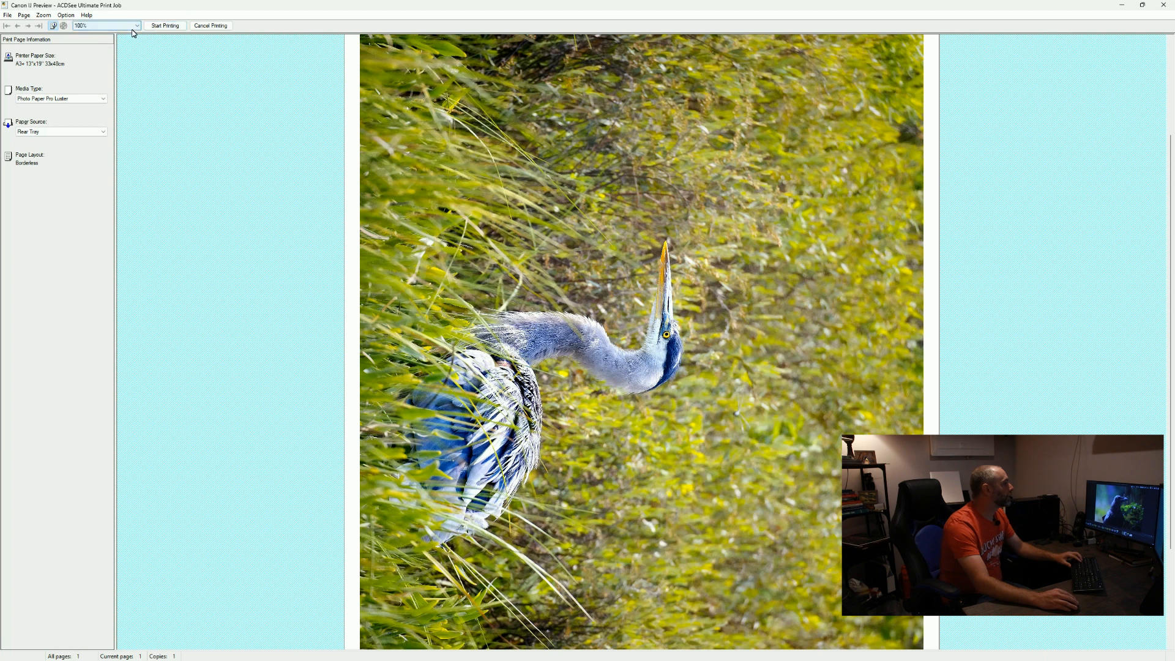
left_click(136, 27)
left_click(120, 34)
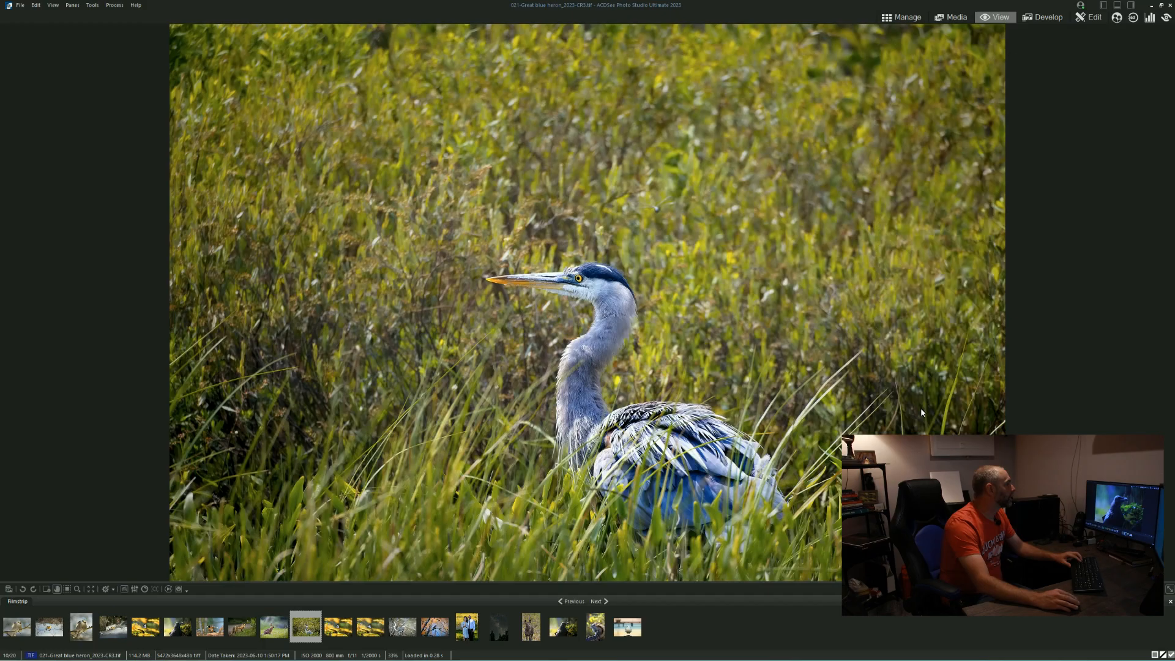
Step: Bring up the print setup for the heron photo again and lower the print's sharpness adjustment to about 17
key("ctrl+p")
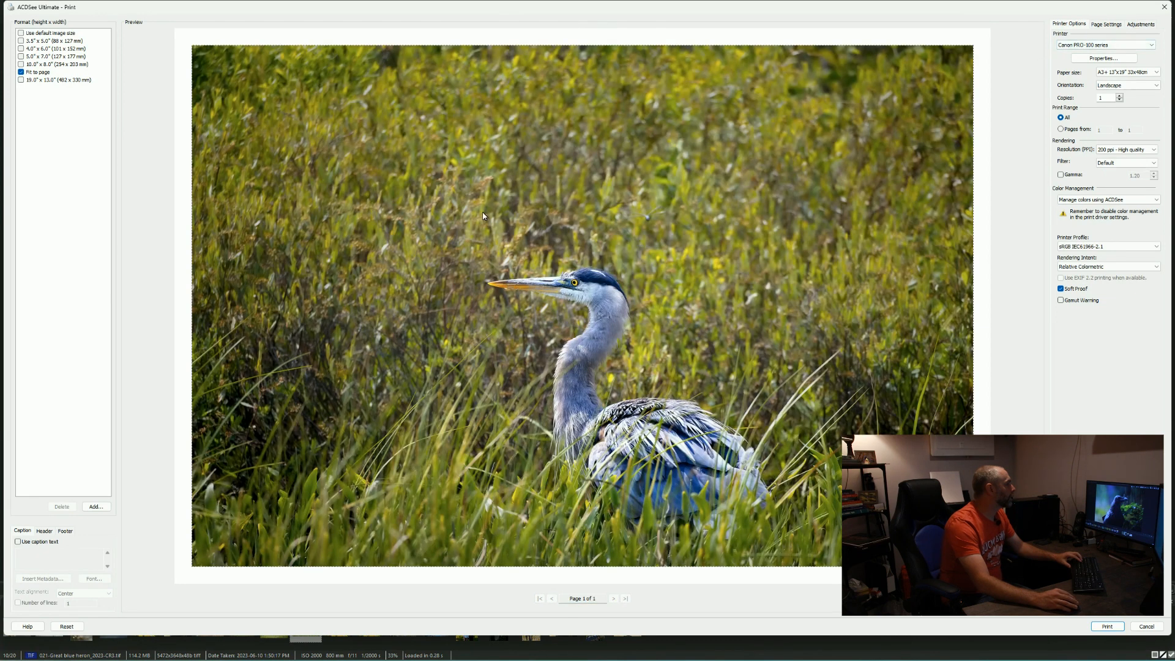
left_click(1142, 25)
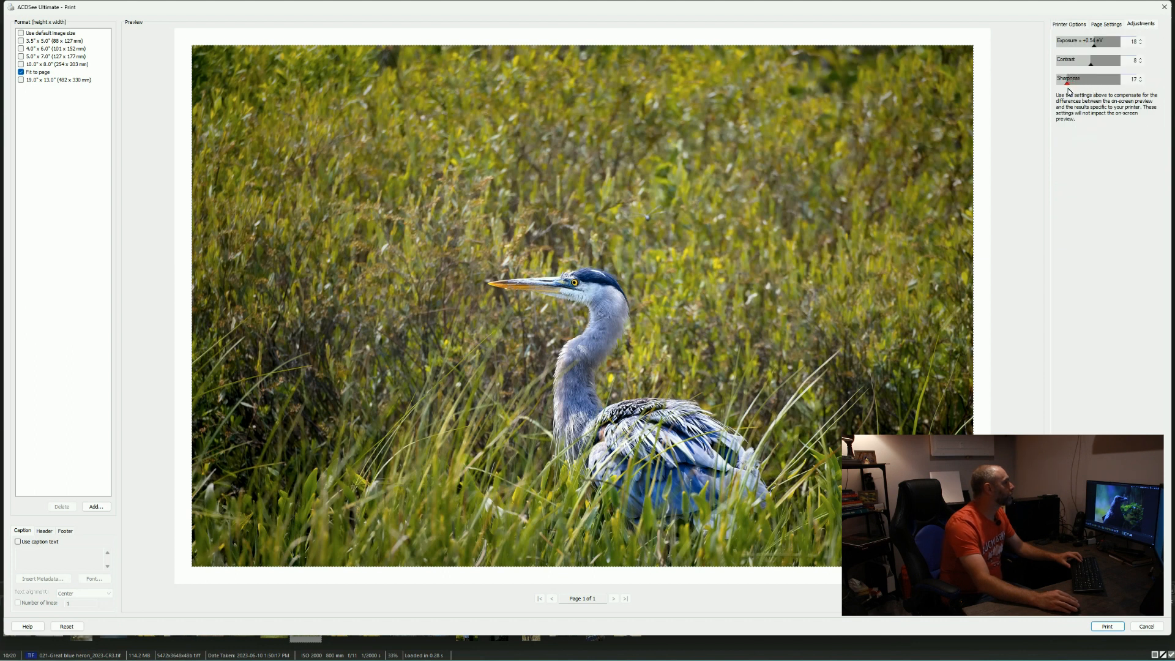
left_click_drag(1066, 92, 1064, 93)
Step: Check the Canon PRO-100 series printer properties, accept them unchanged, and send the heron photo to print
left_click(1085, 24)
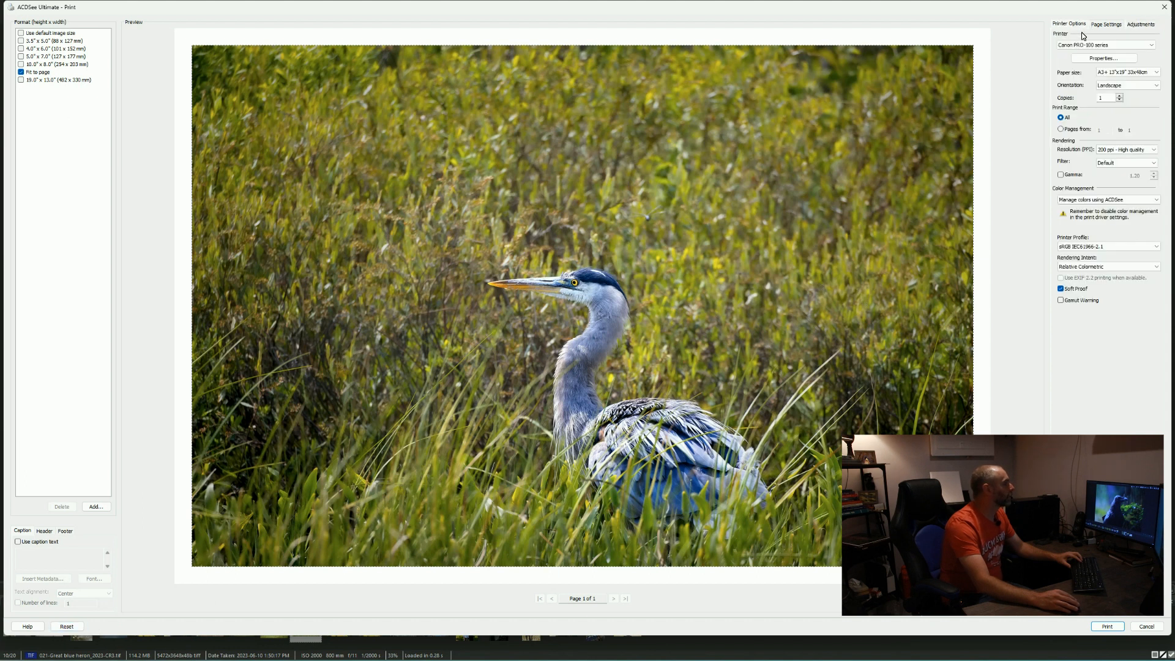
left_click(1111, 60)
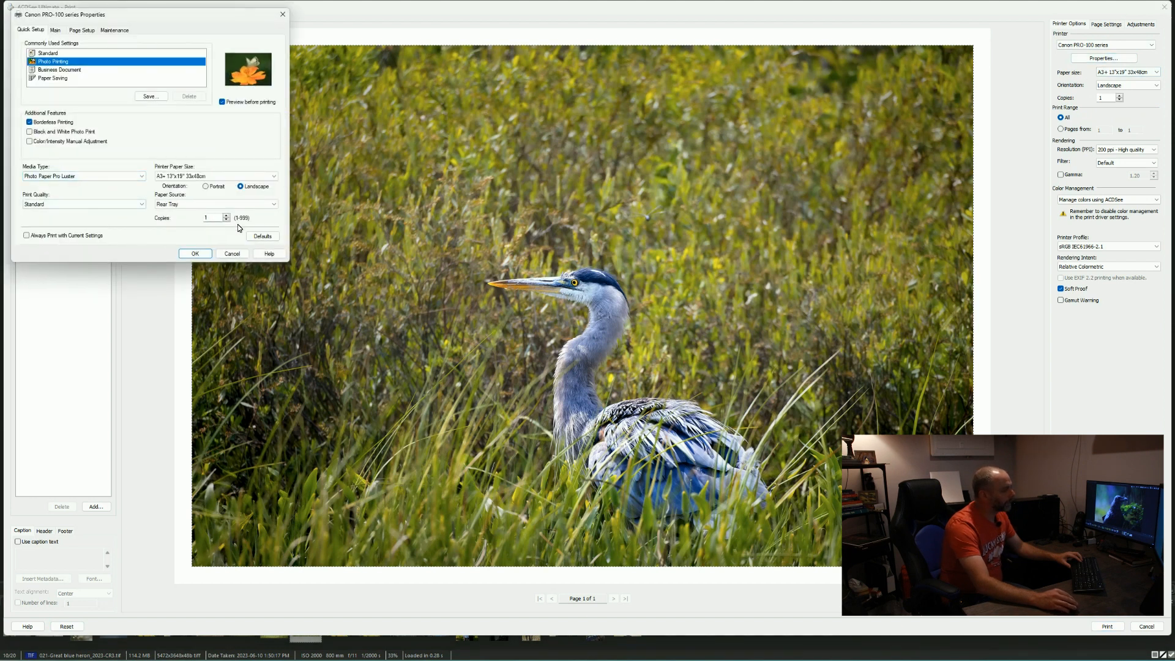
left_click(204, 256)
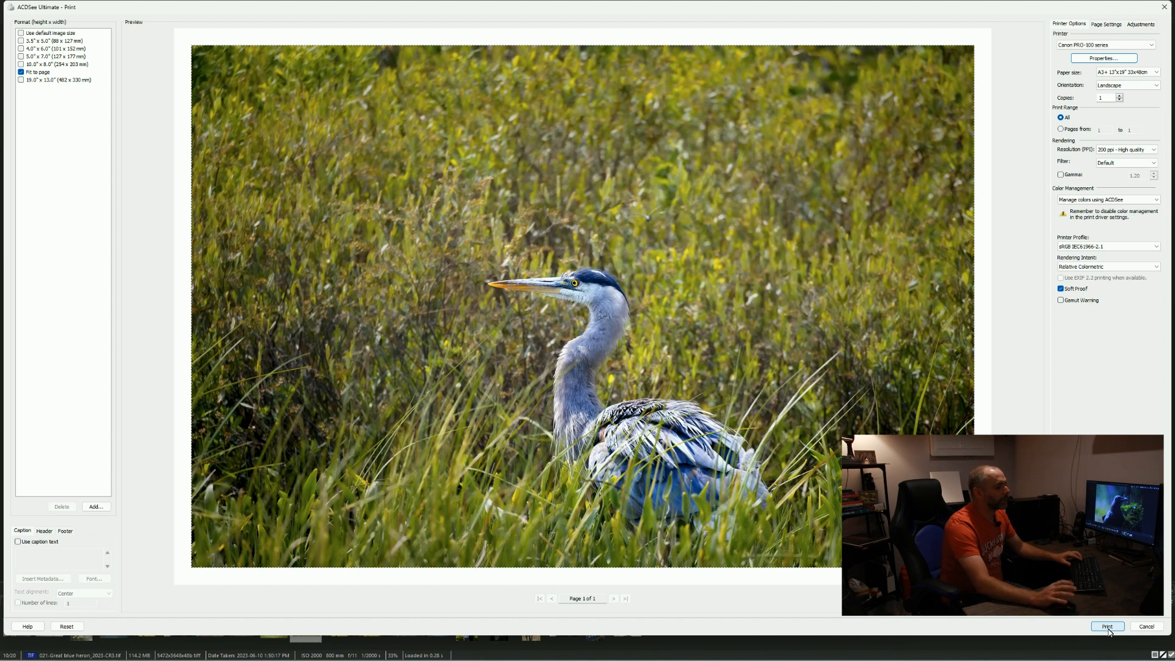
left_click(1108, 627)
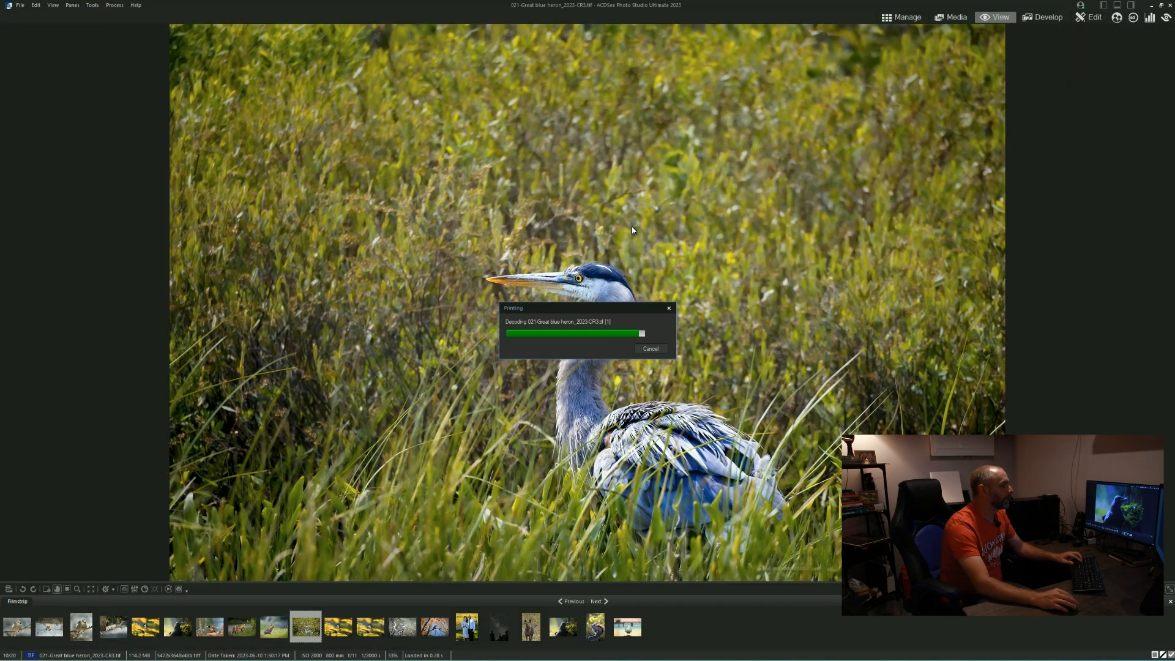